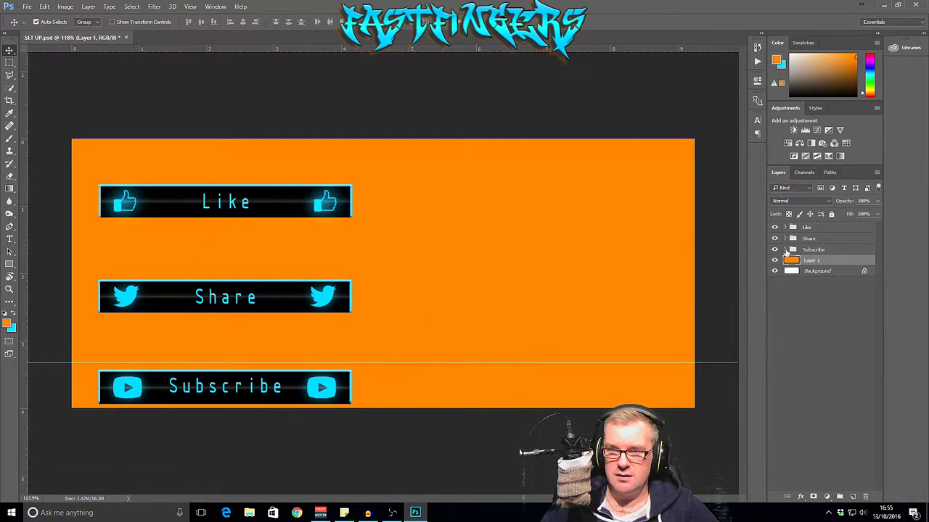
# Step: Expand the Subscribe group and toggle its text, border and play-icon layers to identify them
pyautogui.click(785, 250)
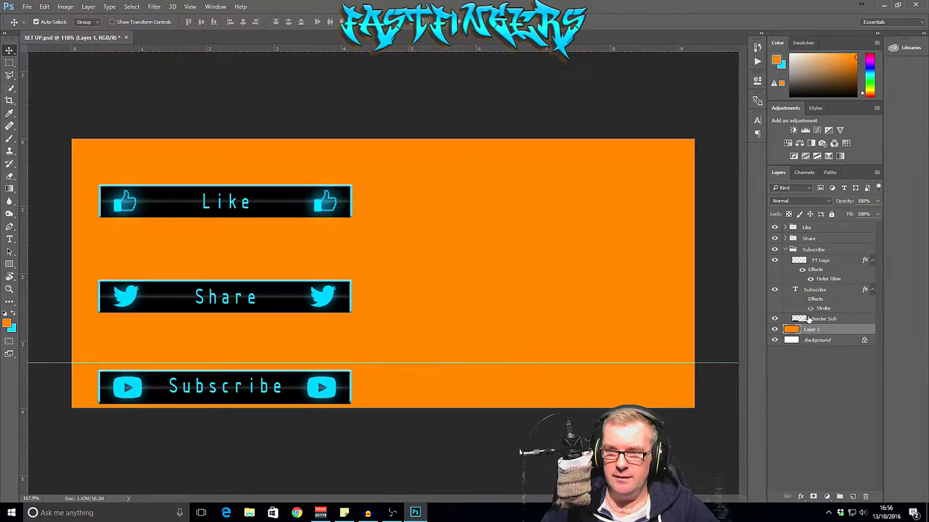
pyautogui.click(774, 290)
pyautogui.click(774, 290)
pyautogui.click(774, 291)
pyautogui.click(774, 291)
pyautogui.click(774, 290)
pyautogui.click(774, 290)
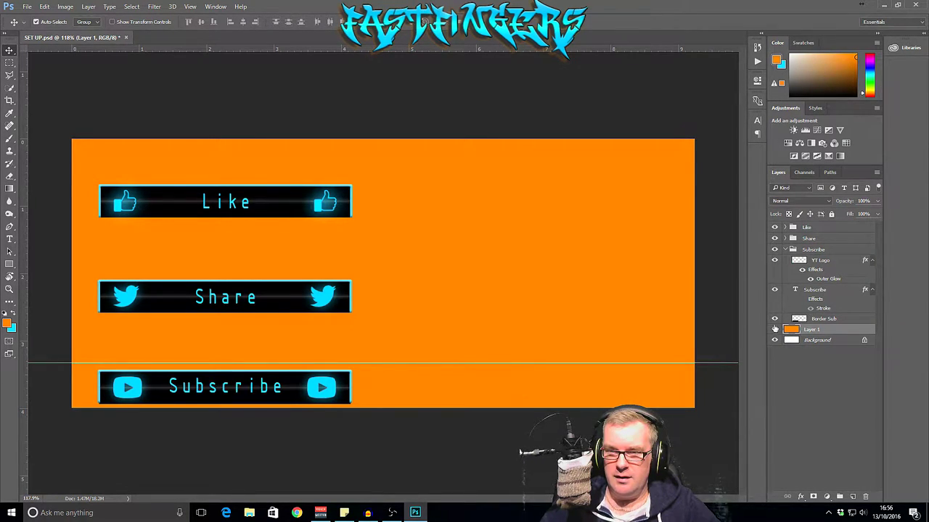
pyautogui.click(774, 319)
pyautogui.click(774, 319)
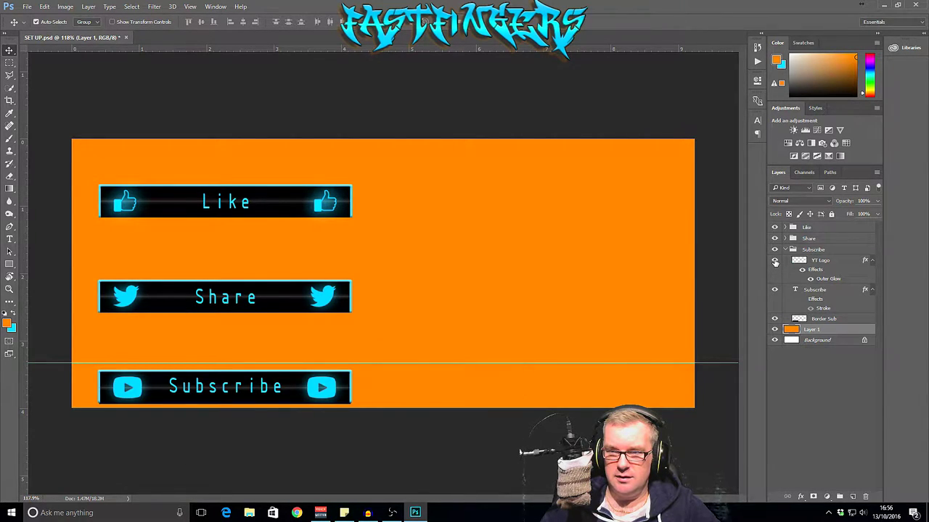
pyautogui.click(774, 261)
pyautogui.click(774, 261)
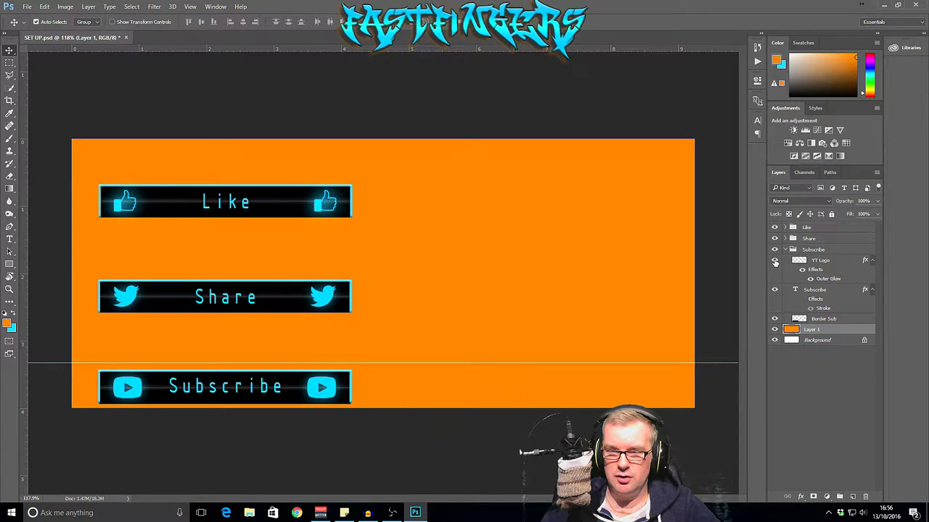
pyautogui.click(784, 250)
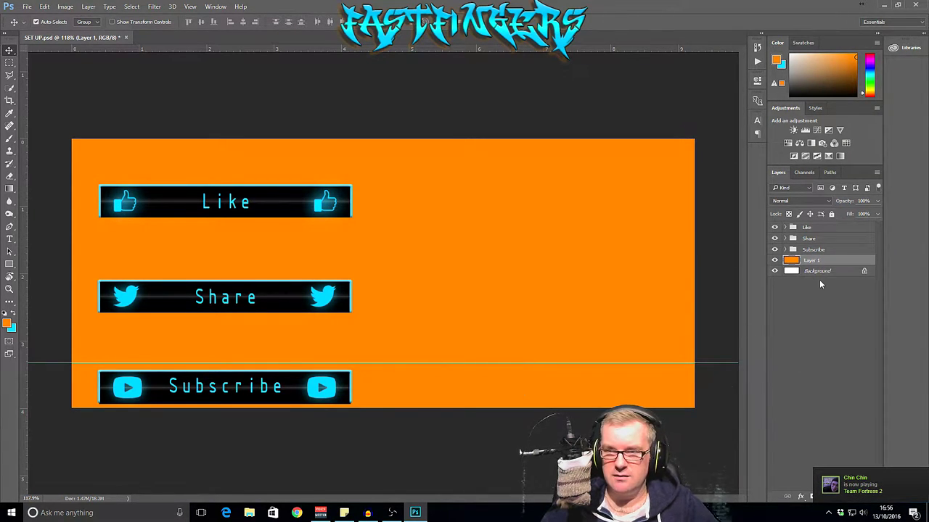
# Step: Briefly expand and collapse the Share and Like groups to check their layers
pyautogui.click(784, 239)
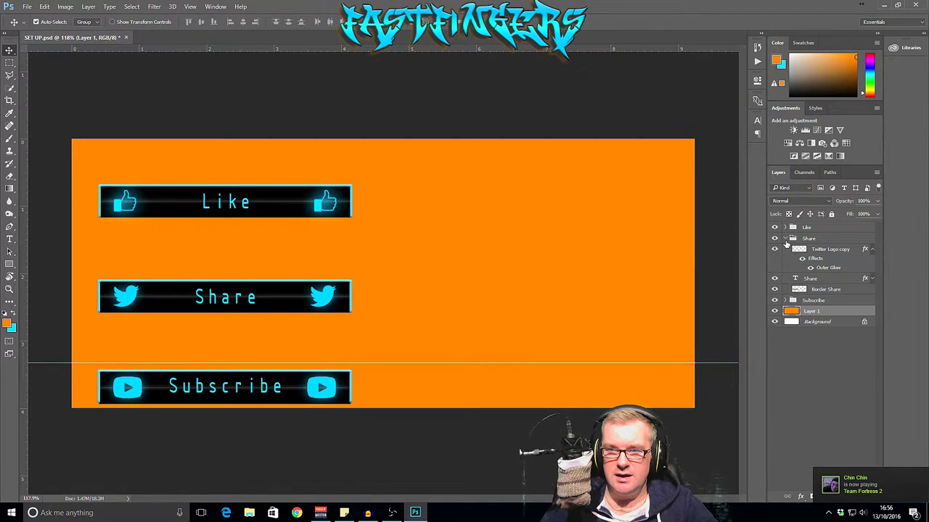
pyautogui.click(784, 239)
pyautogui.click(785, 227)
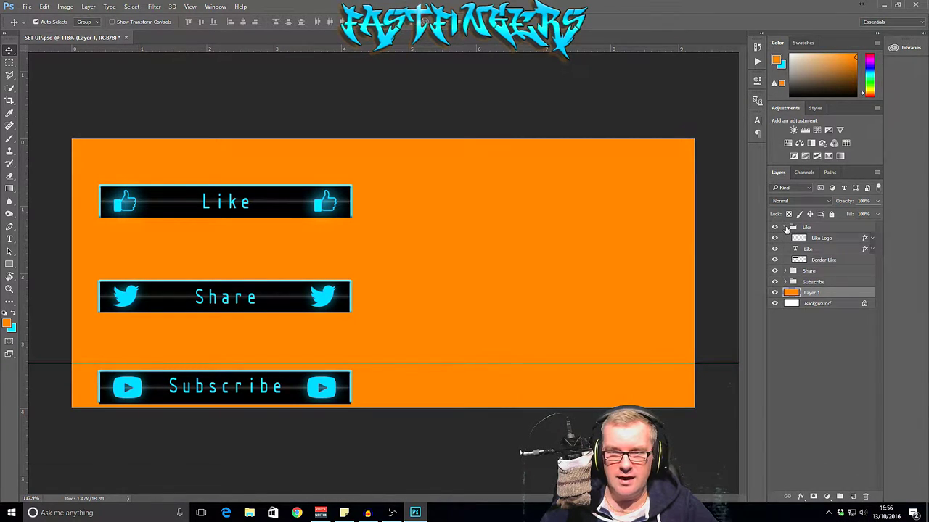
pyautogui.click(784, 227)
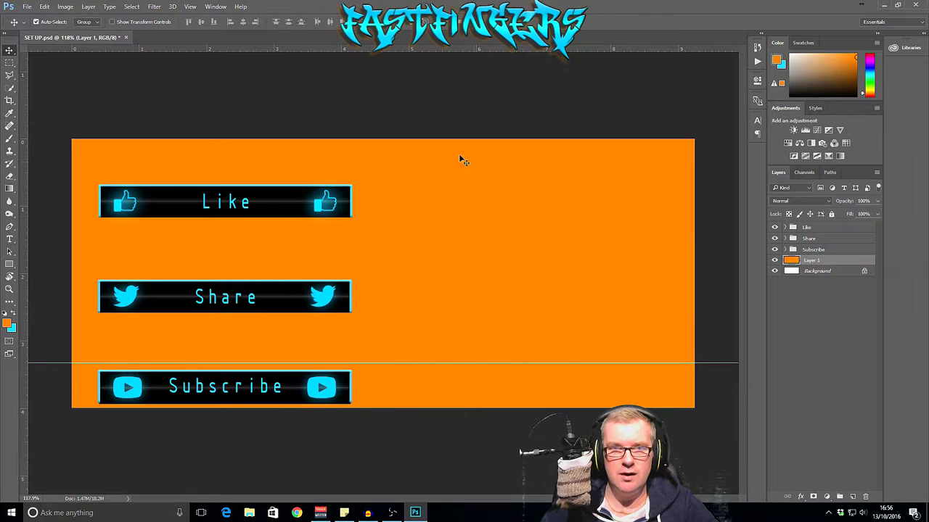
# Step: Show the Timeline panel from the Window menu and make it taller
pyautogui.click(215, 7)
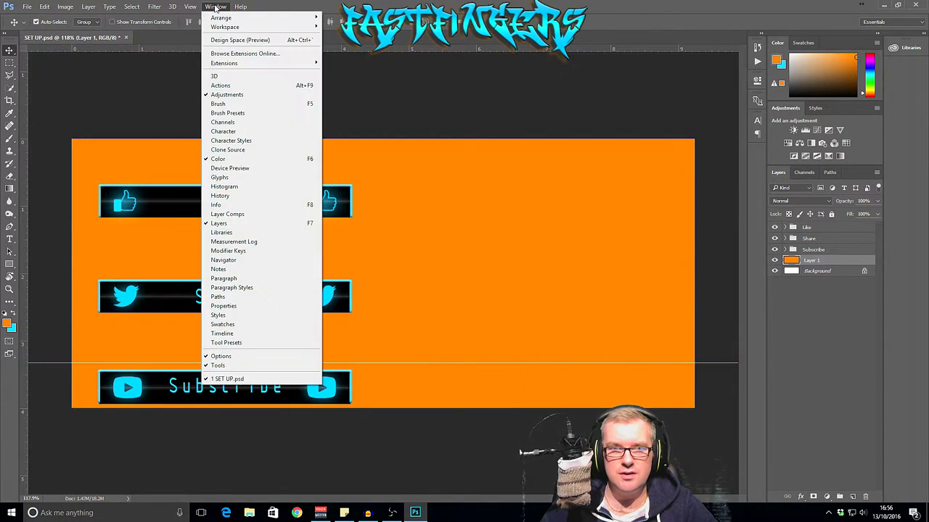
pyautogui.click(231, 334)
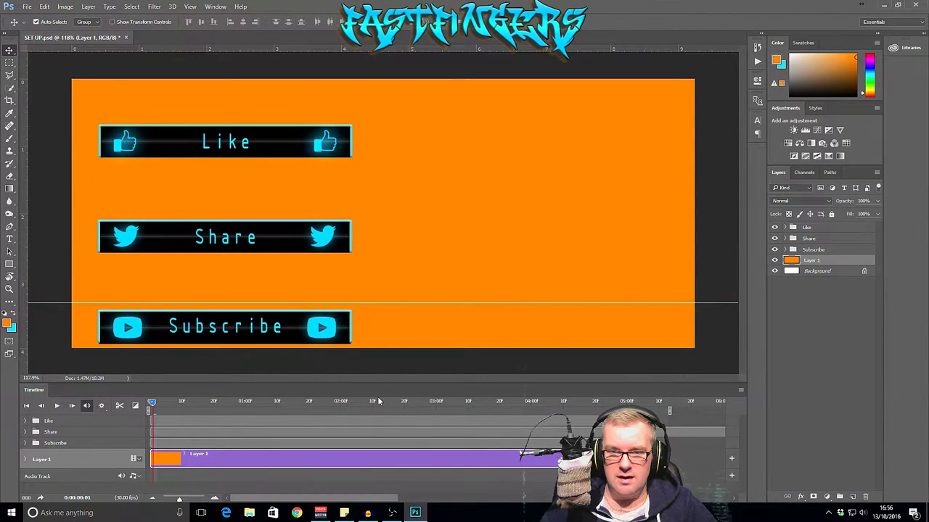
pyautogui.moveTo(381, 385); pyautogui.dragTo(382, 302)
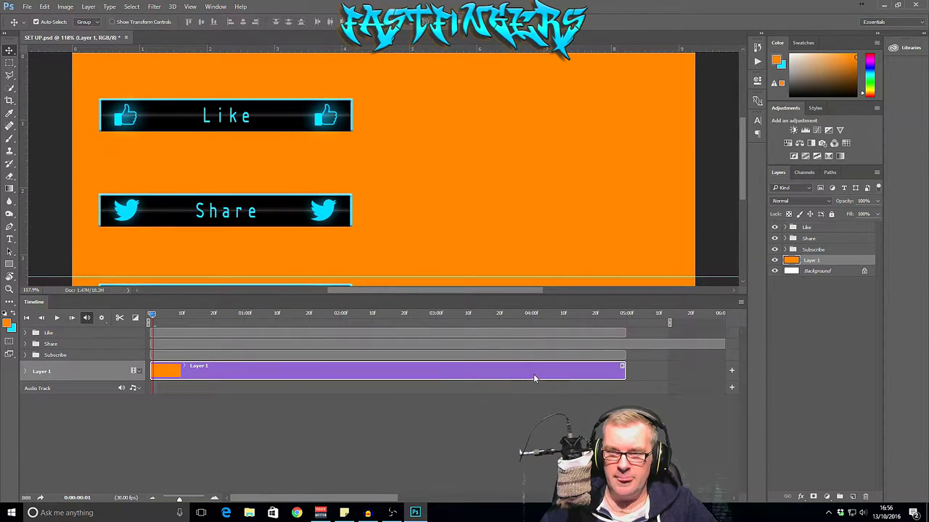
# Step: Set the timeline frame rate to 30 fps
pyautogui.click(740, 304)
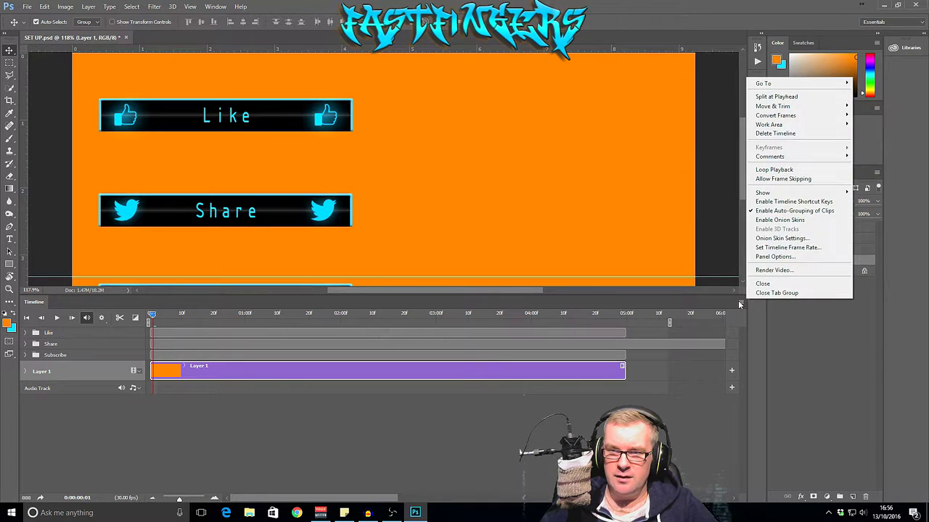
pyautogui.click(775, 252)
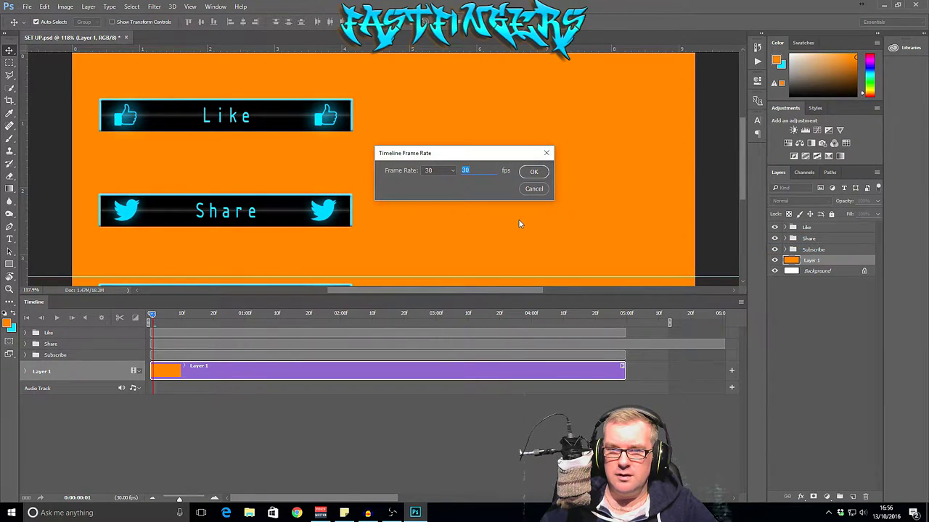
pyautogui.click(547, 173)
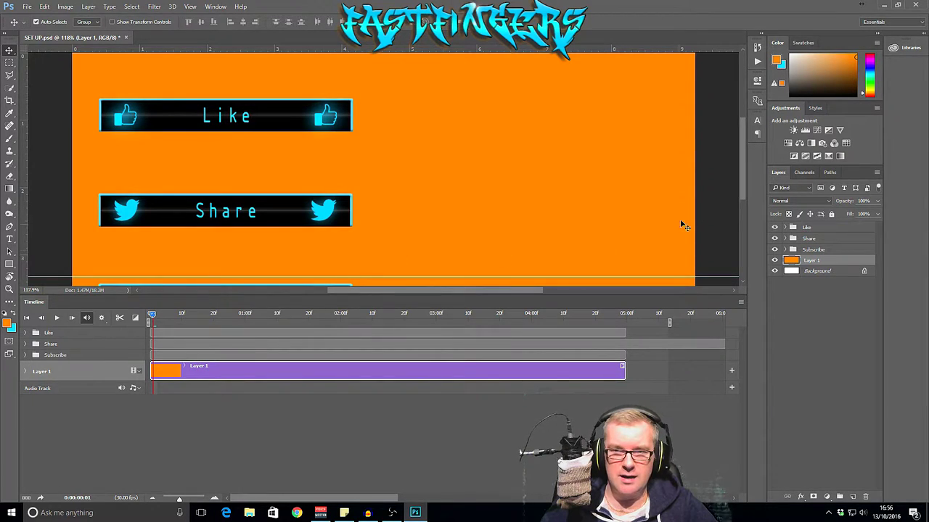
pyautogui.moveTo(742, 161)
pyautogui.mouseDown()
pyautogui.moveTo(742, 193)
pyautogui.moveTo(743, 176)
pyautogui.mouseUp()
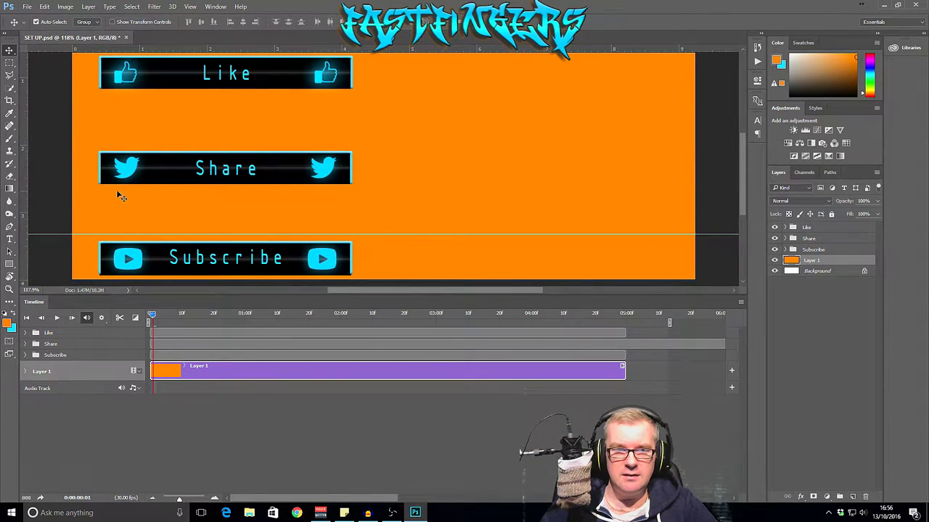
# Step: Expand the Like group and select its Like Logo, Like and Border Like layers together
pyautogui.moveTo(24, 178)
pyautogui.mouseDown()
pyautogui.moveTo(355, 180)
pyautogui.moveTo(24, 183)
pyautogui.mouseUp()
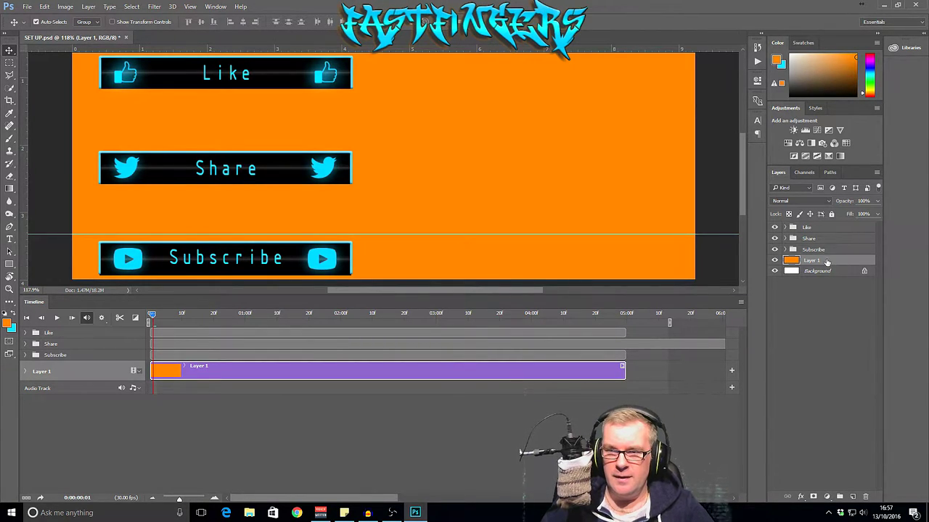
pyautogui.click(818, 250)
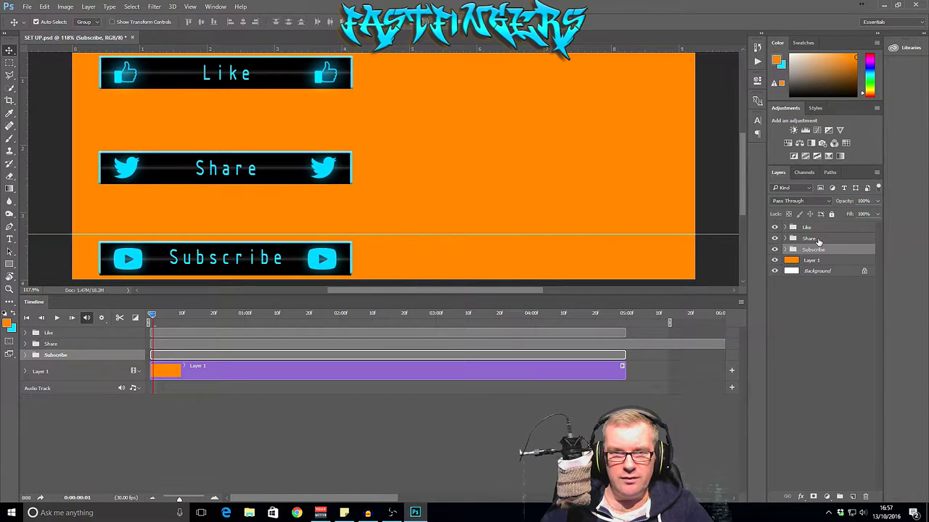
pyautogui.click(816, 239)
pyautogui.click(811, 228)
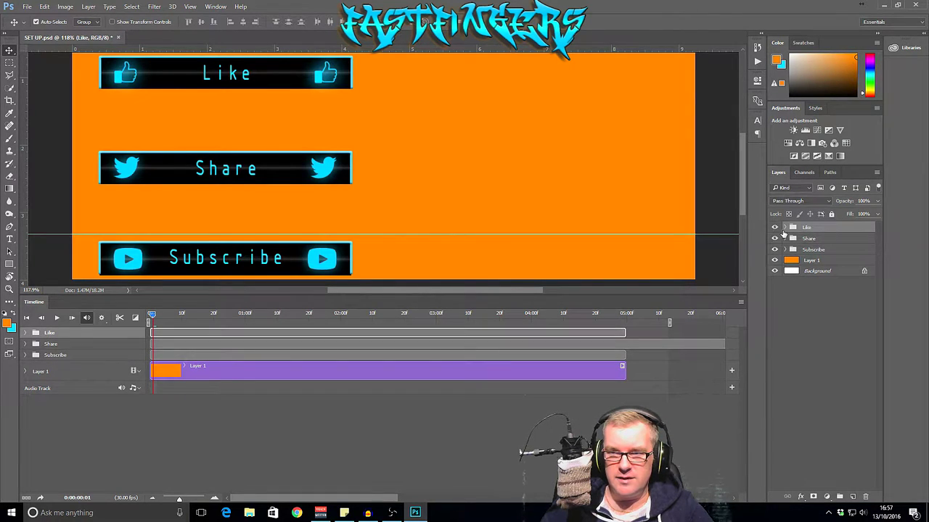
pyautogui.click(785, 228)
pyautogui.click(823, 240)
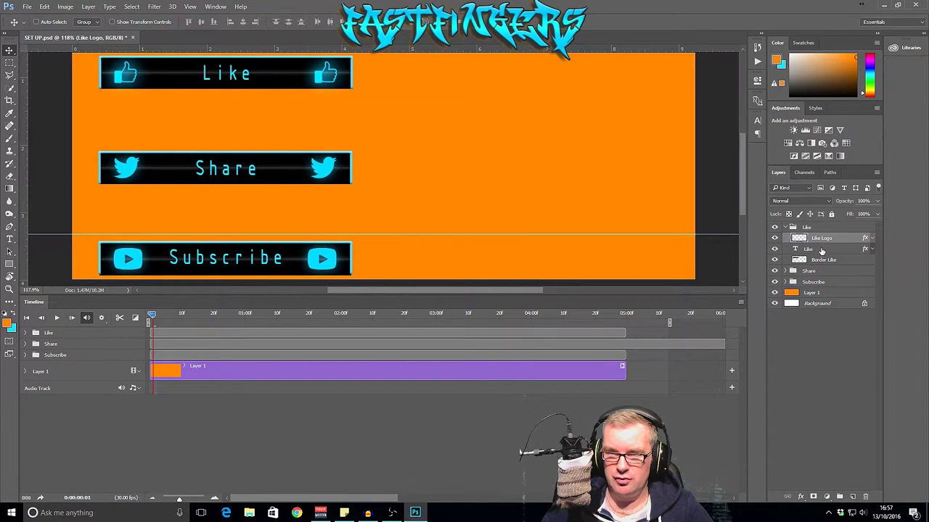
pyautogui.keyDown('shift'); pyautogui.click(821, 249); pyautogui.keyUp('shift')
pyautogui.keyDown('shift'); pyautogui.click(836, 263); pyautogui.keyUp('shift')
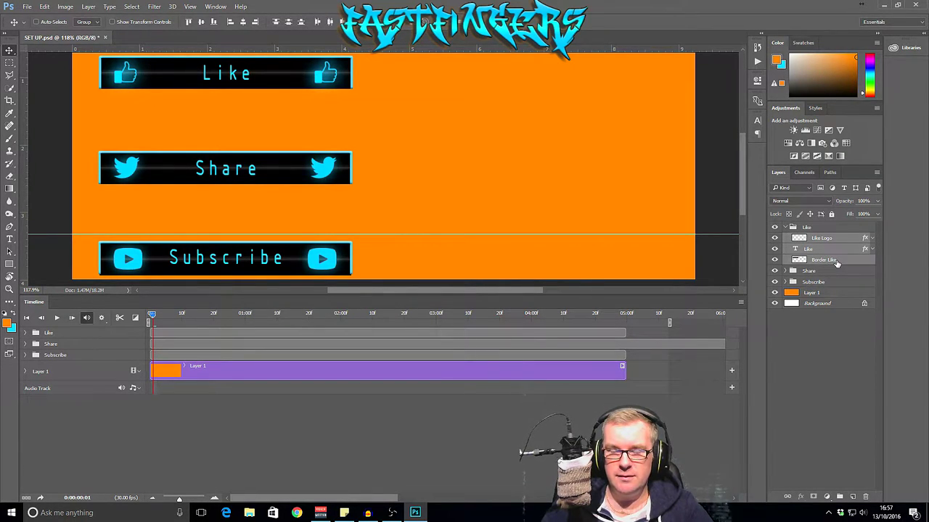
# Step: Move the Like button onto the Subscribe button's spot, then stack the Share button beneath it
pyautogui.moveTo(509, 120)
pyautogui.mouseDown()
pyautogui.moveTo(508, 144)
pyautogui.moveTo(549, 133)
pyautogui.moveTo(577, 165)
pyautogui.moveTo(547, 196)
pyautogui.moveTo(533, 138)
pyautogui.moveTo(515, 143)
pyautogui.moveTo(512, 164)
pyautogui.moveTo(503, 145)
pyautogui.moveTo(507, 170)
pyautogui.moveTo(507, 140)
pyautogui.moveTo(508, 209)
pyautogui.moveTo(507, 121)
pyautogui.moveTo(505, 280)
pyautogui.moveTo(505, 124)
pyautogui.mouseUp()
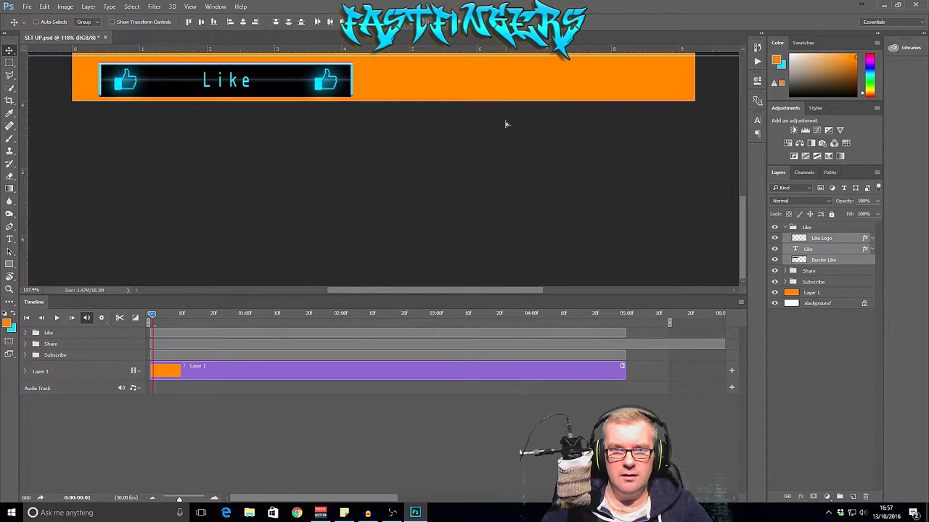
pyautogui.moveTo(743, 245); pyautogui.dragTo(742, 201)
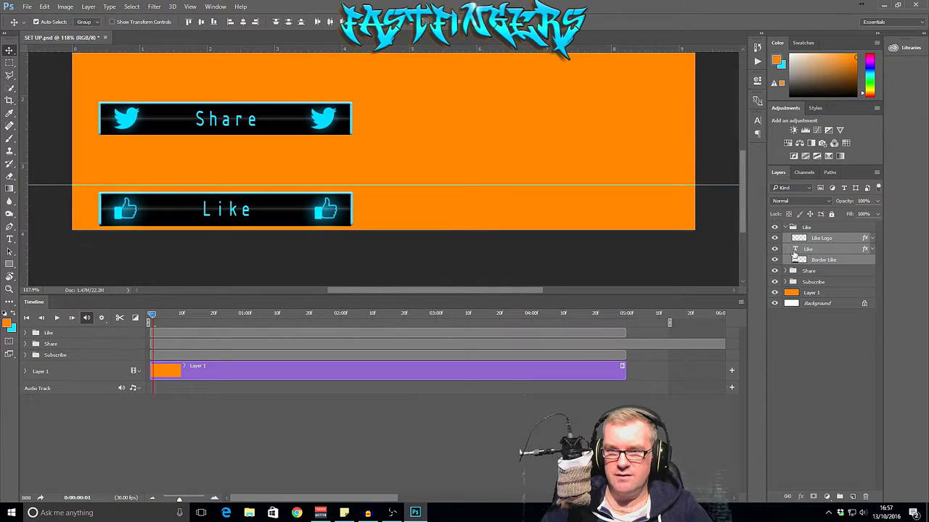
pyautogui.click(784, 227)
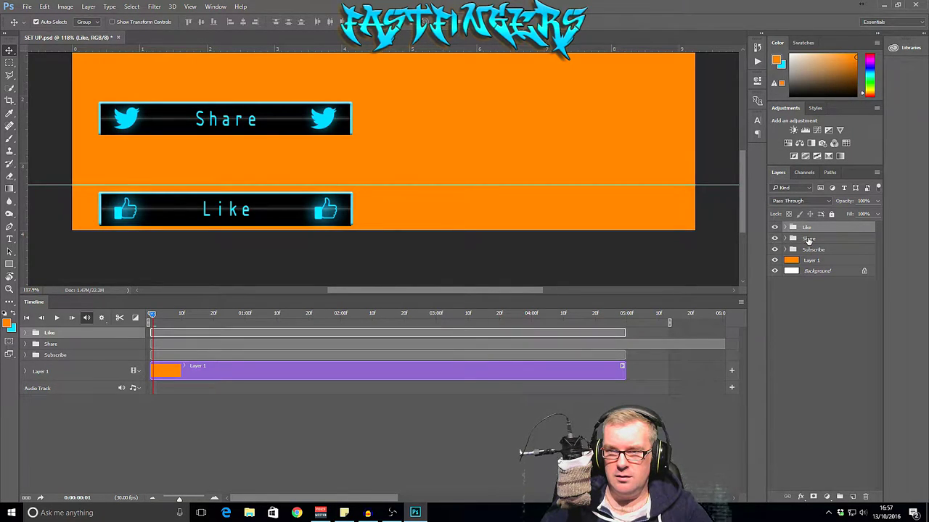
pyautogui.click(798, 238)
pyautogui.moveTo(511, 135); pyautogui.dragTo(507, 220)
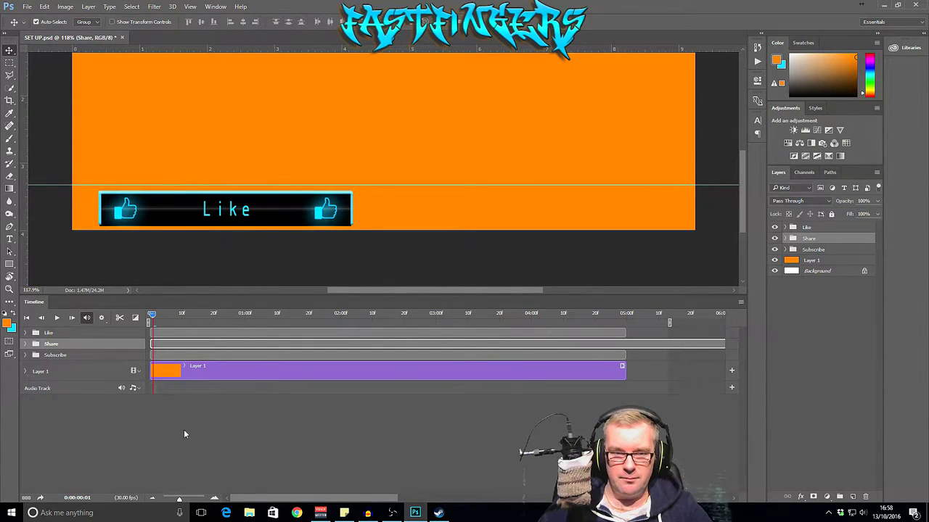
# Step: Zoom the timeline so the layer bars fill its width, and expand the Like track
pyautogui.moveTo(178, 501); pyautogui.dragTo(182, 501)
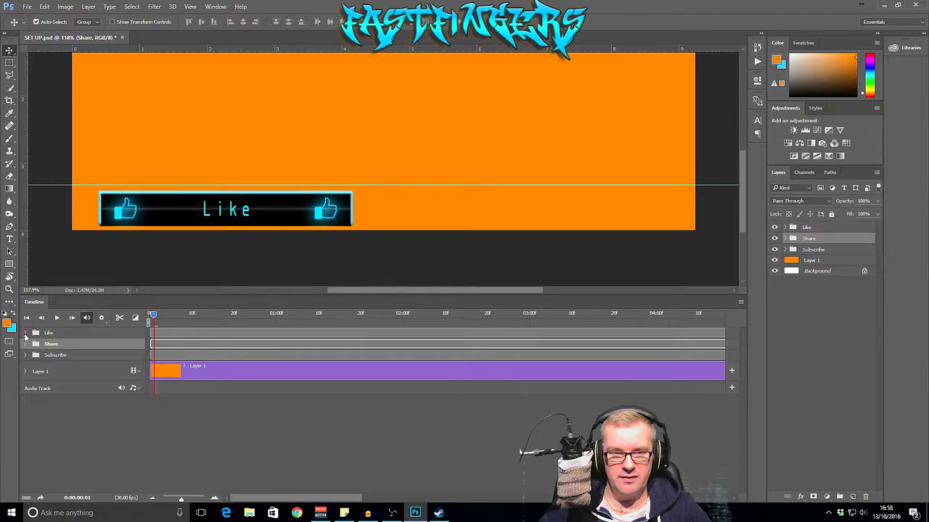
pyautogui.click(25, 333)
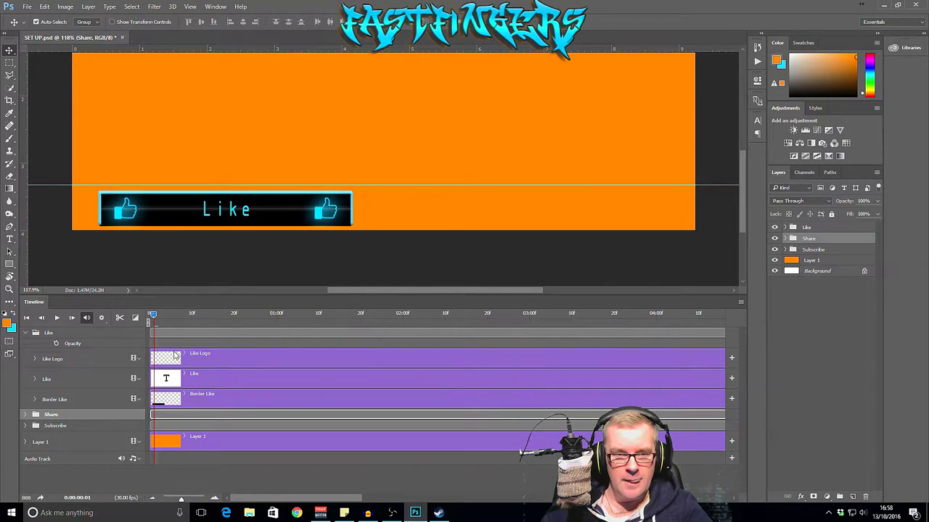
# Step: Reveal the animatable properties of the Like Logo, Like and Border Like tracks in a taller timeline
pyautogui.moveTo(153, 316)
pyautogui.mouseDown()
pyautogui.moveTo(220, 318)
pyautogui.moveTo(145, 320)
pyautogui.mouseUp()
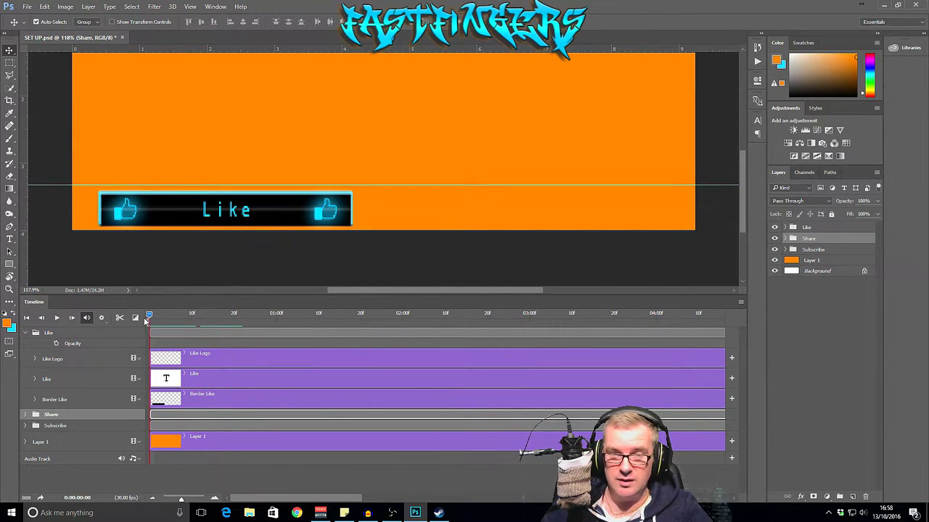
pyautogui.click(34, 360)
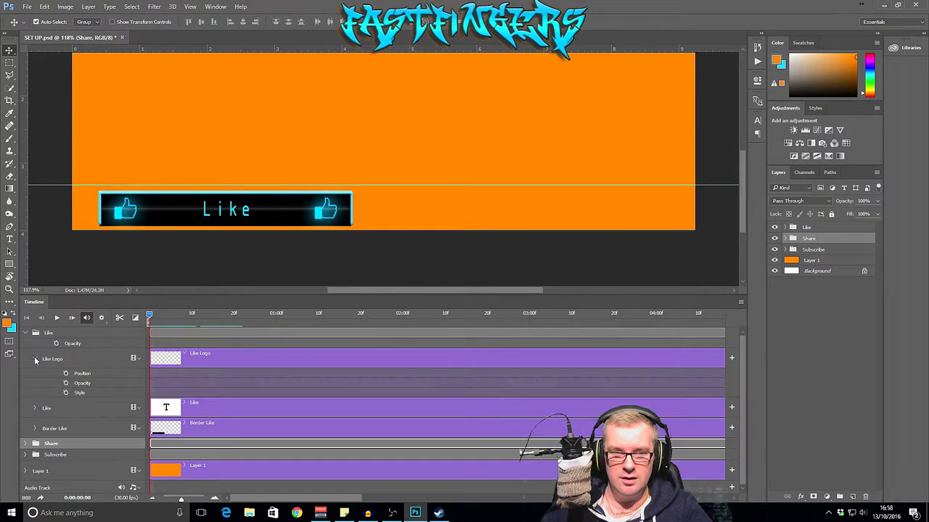
pyautogui.click(34, 407)
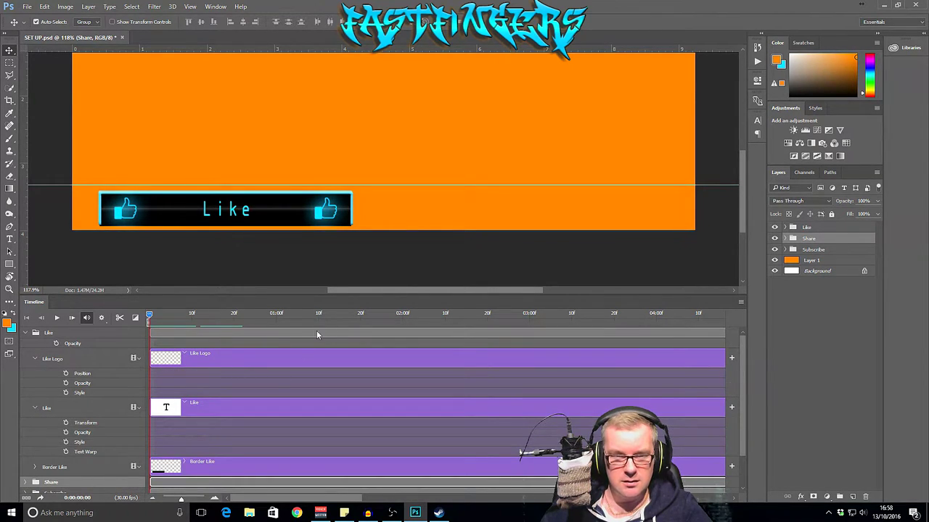
pyautogui.moveTo(360, 296); pyautogui.dragTo(363, 186)
pyautogui.moveTo(739, 126); pyautogui.dragTo(744, 138)
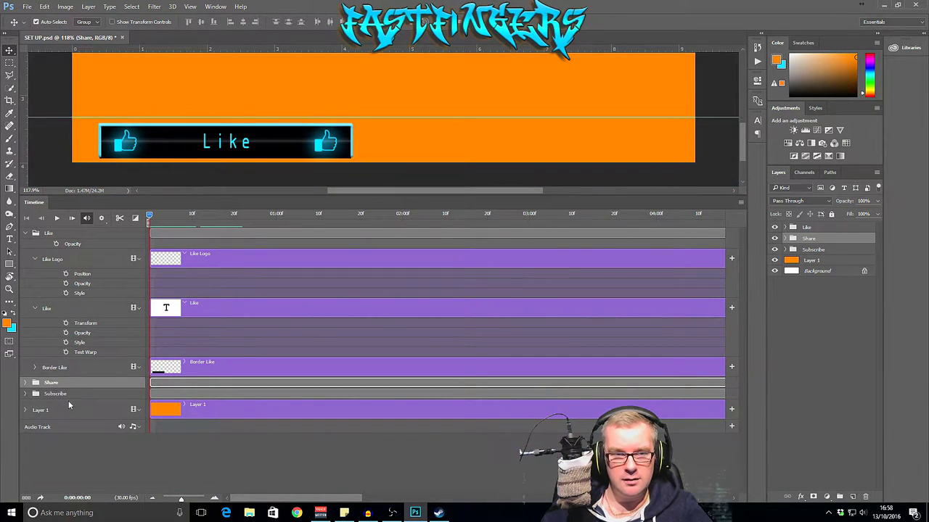
pyautogui.click(38, 368)
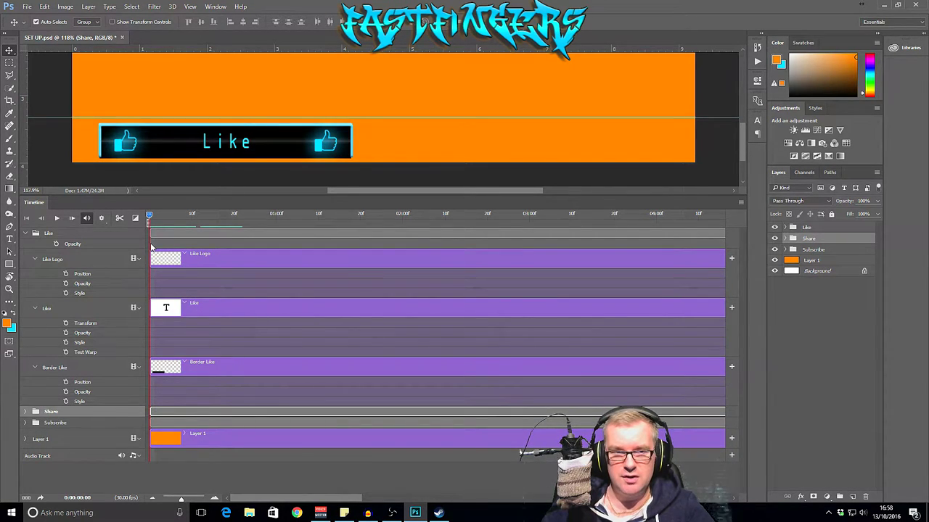
# Step: Record 0:00 starting keyframes for Like Logo, Like and Border Like, and move to 1:00
pyautogui.click(66, 274)
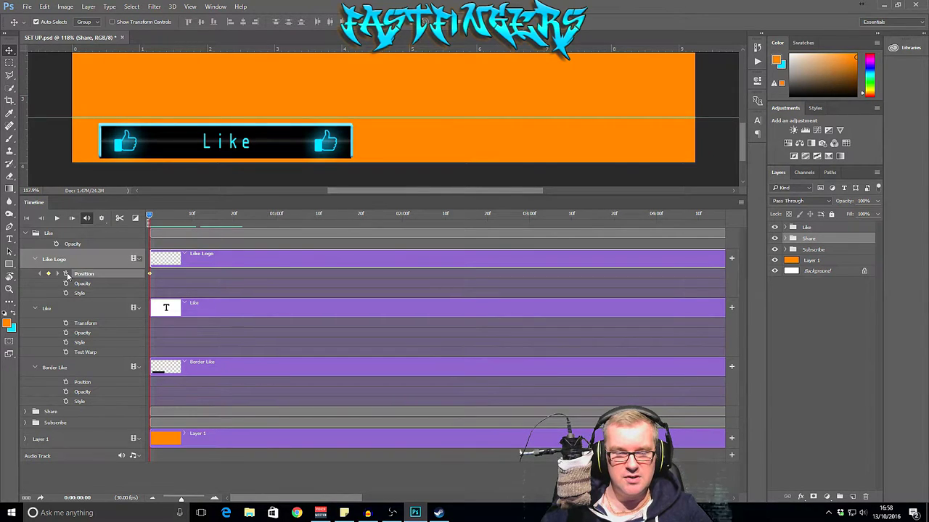
pyautogui.click(66, 323)
pyautogui.click(66, 382)
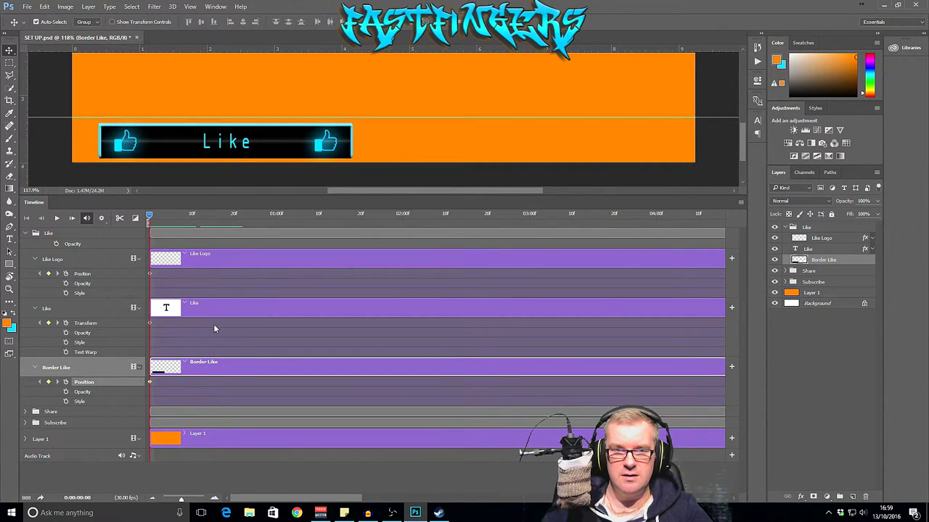
pyautogui.moveTo(149, 218); pyautogui.dragTo(276, 217)
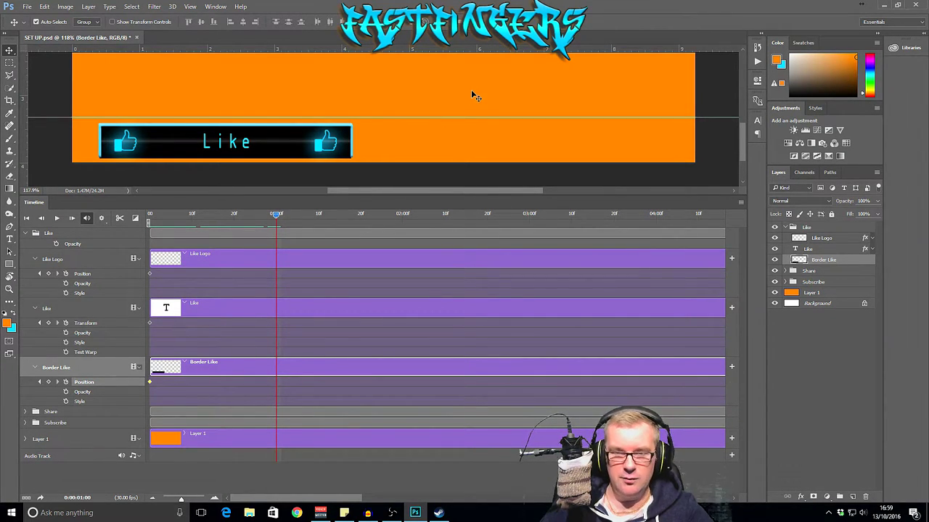
# Step: At 1:00, raise the Like group above the Share button, then return to 0:00
pyautogui.click(814, 228)
pyautogui.press('ctrl')
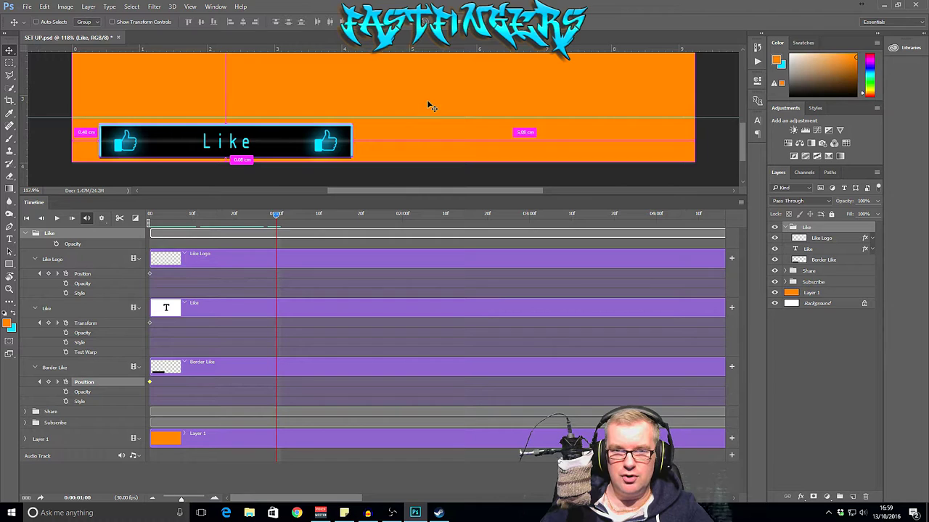
pyautogui.moveTo(427, 100); pyautogui.dragTo(434, 74)
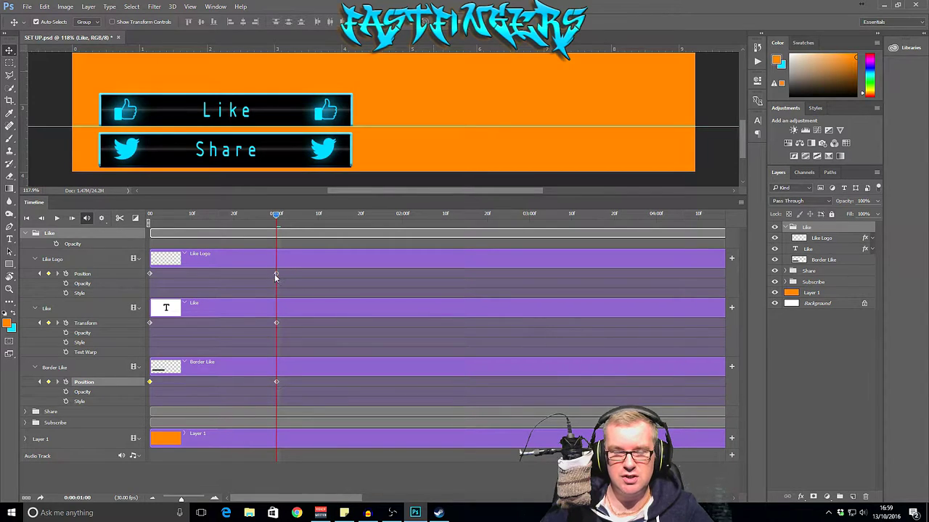
pyautogui.moveTo(276, 215); pyautogui.dragTo(149, 221)
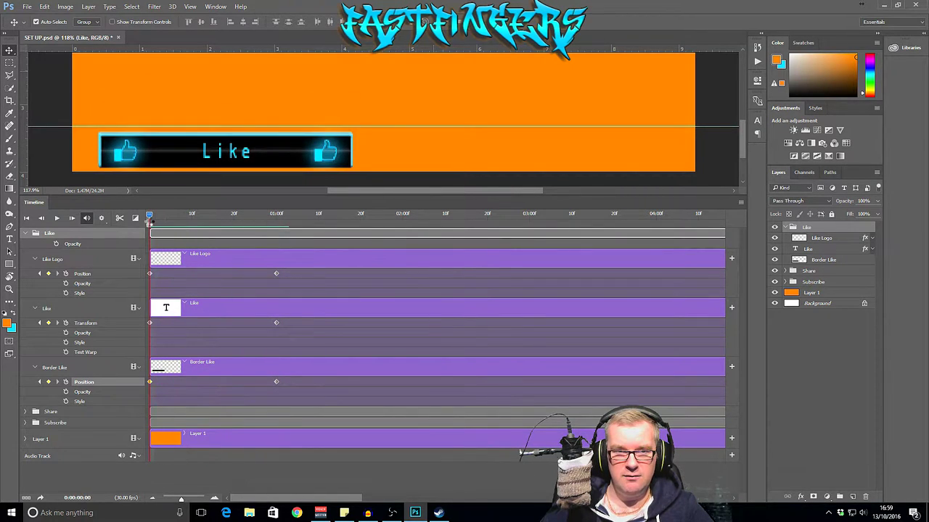
# Step: Preview the animation, then extend the Like text and Like border clips to about 5:29
pyautogui.click(57, 219)
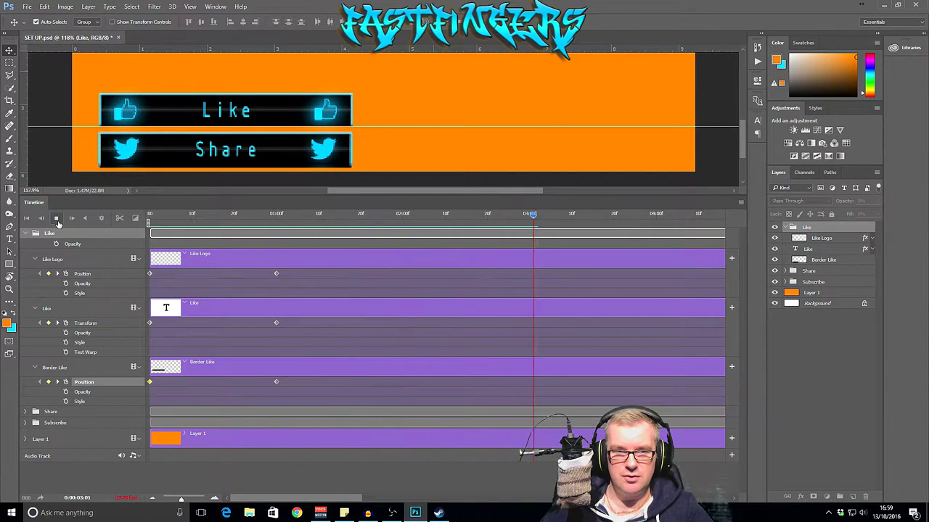
pyautogui.click(58, 219)
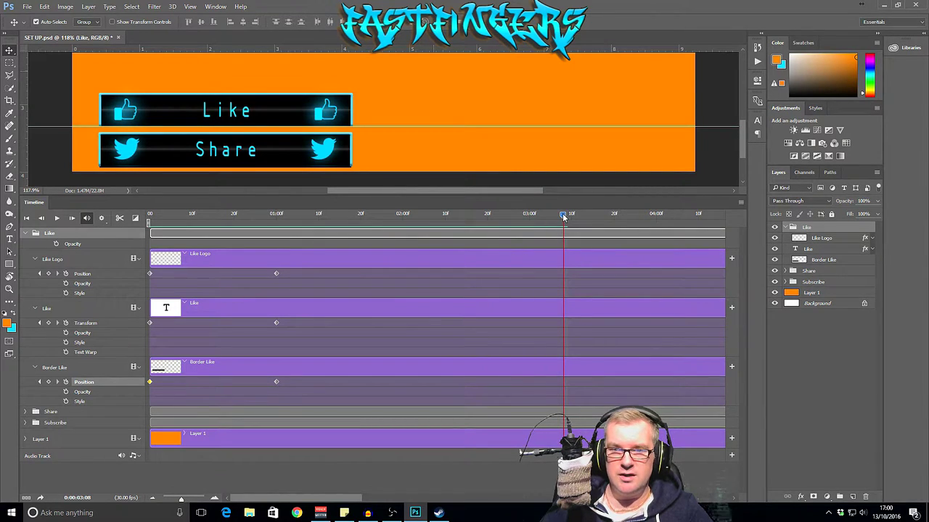
pyautogui.moveTo(563, 216); pyautogui.dragTo(696, 260)
pyautogui.moveTo(571, 310); pyautogui.dragTo(695, 309)
pyautogui.moveTo(571, 366); pyautogui.dragTo(684, 367)
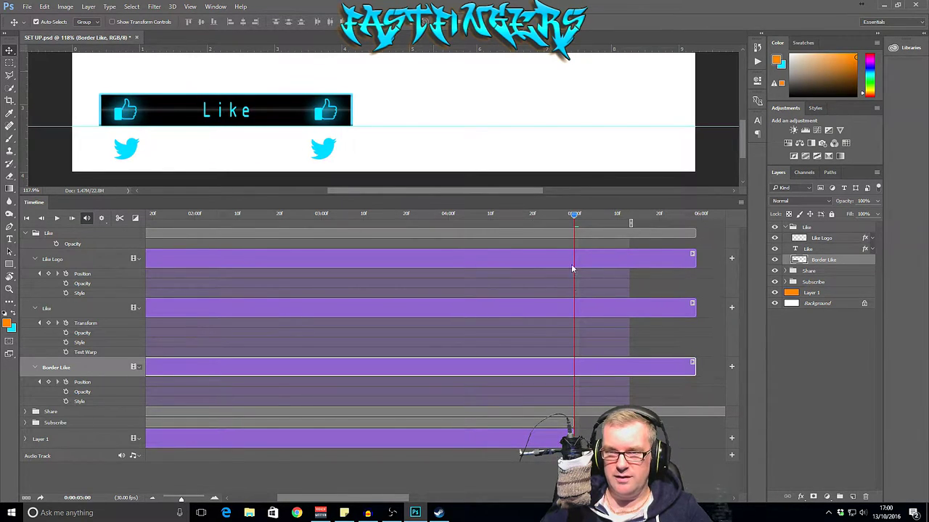
# Step: Extend the orange Layer 1 background clip to the same length as the Like clips
pyautogui.click(570, 424)
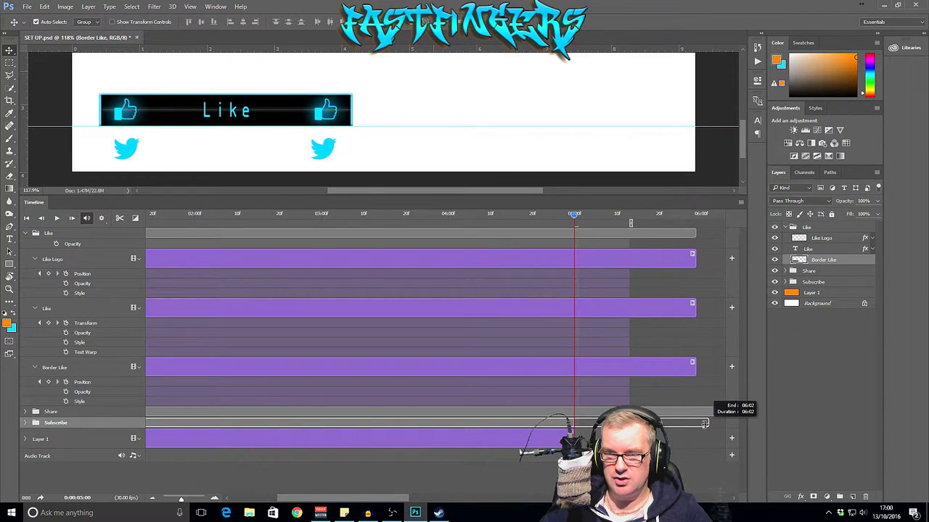
pyautogui.moveTo(572, 437); pyautogui.dragTo(694, 438)
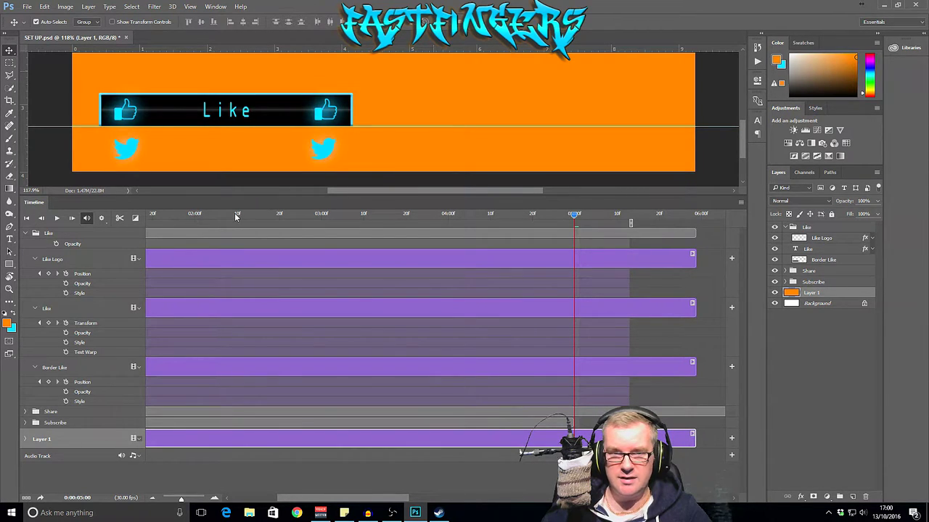
# Step: Add 5:00 keyframes on Like Logo, Like text and Border Like to hold the raised position
pyautogui.click(573, 216)
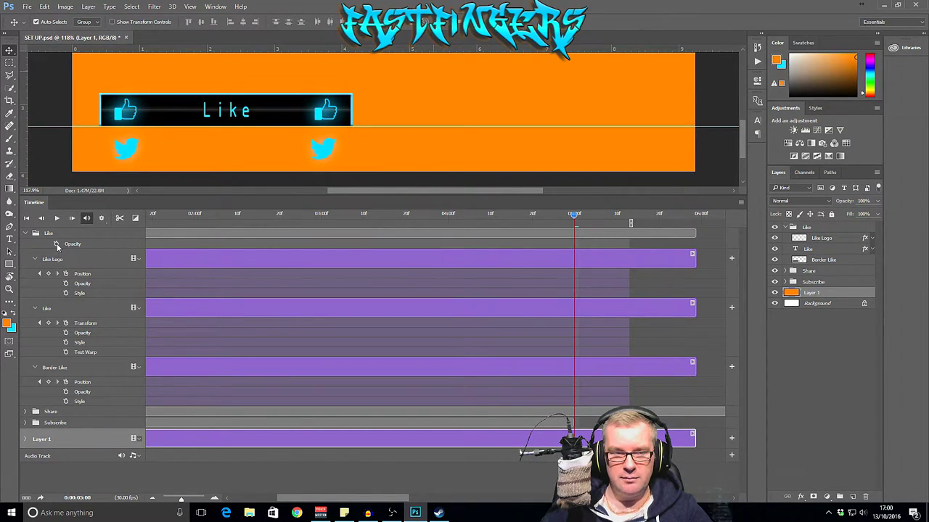
pyautogui.click(48, 274)
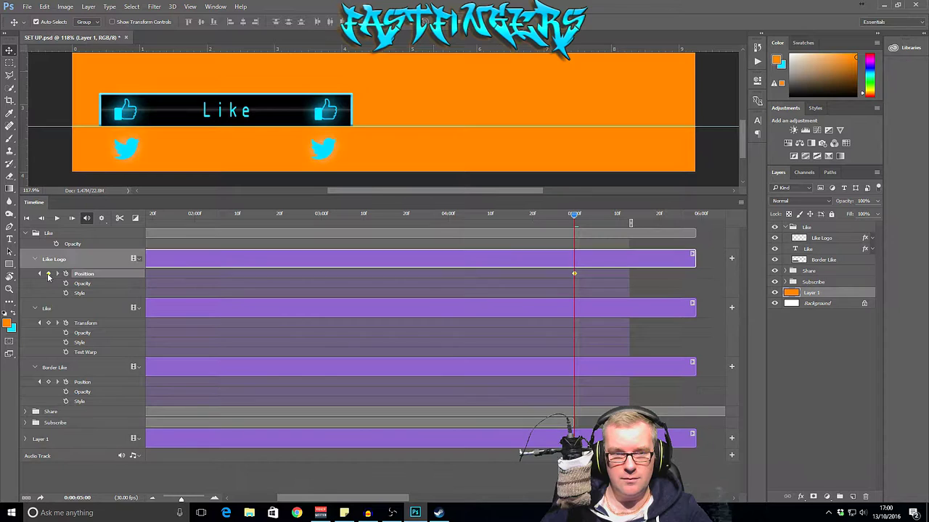
pyautogui.click(49, 323)
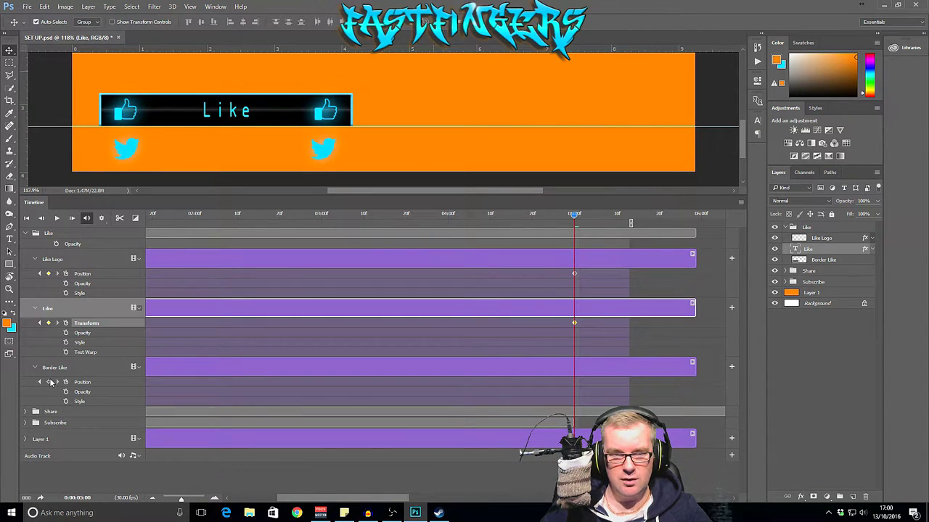
pyautogui.click(49, 382)
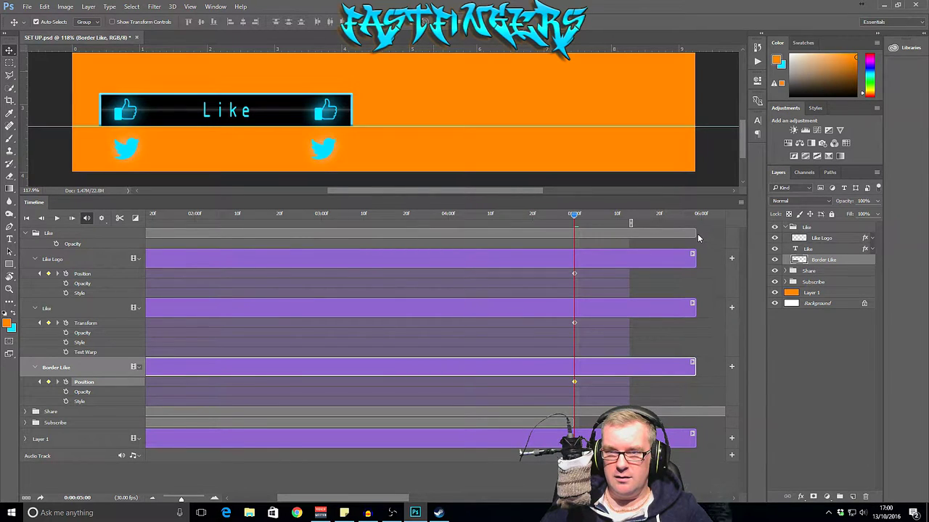
pyautogui.moveTo(697, 233); pyautogui.dragTo(719, 235)
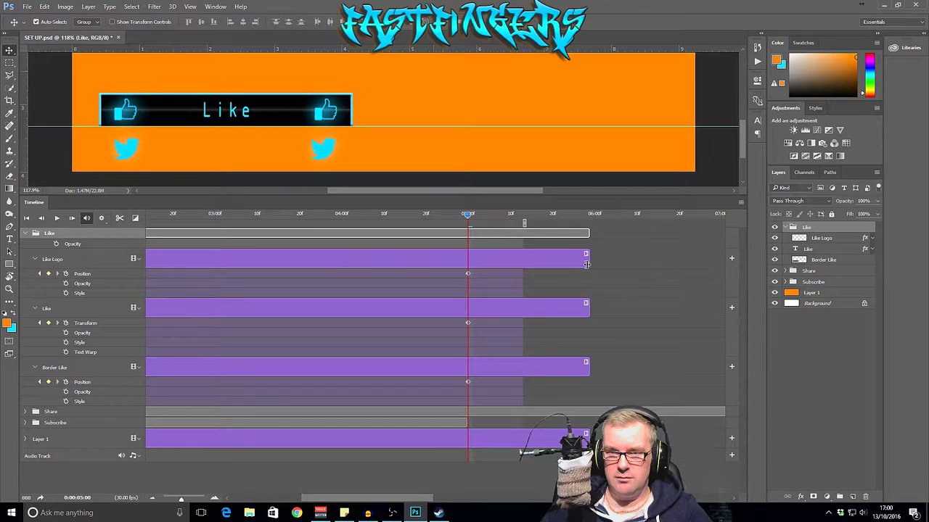
# Step: Lengthen the Like Logo, Like, Border Like and Layer 1 clips to about 6:27
pyautogui.moveTo(588, 261); pyautogui.dragTo(712, 257)
pyautogui.moveTo(588, 310); pyautogui.dragTo(709, 309)
pyautogui.moveTo(588, 366); pyautogui.dragTo(708, 366)
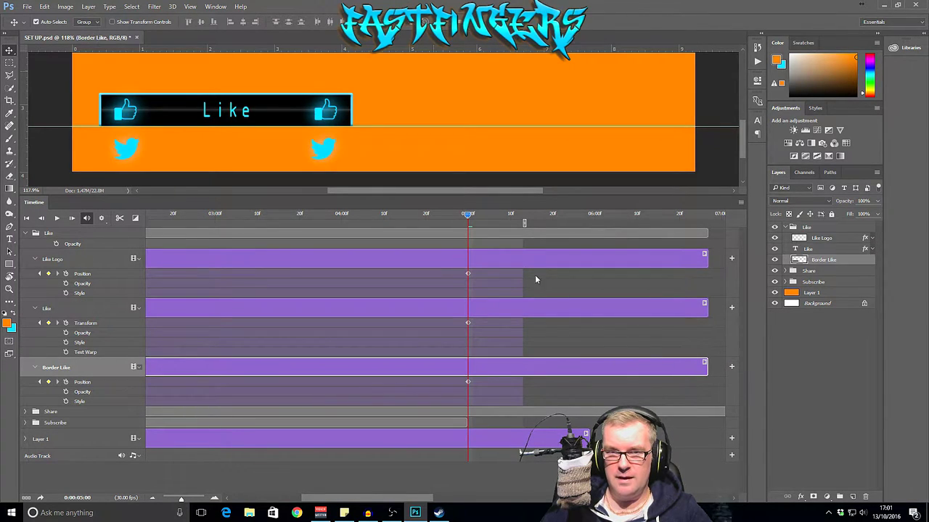
pyautogui.moveTo(468, 215); pyautogui.dragTo(594, 222)
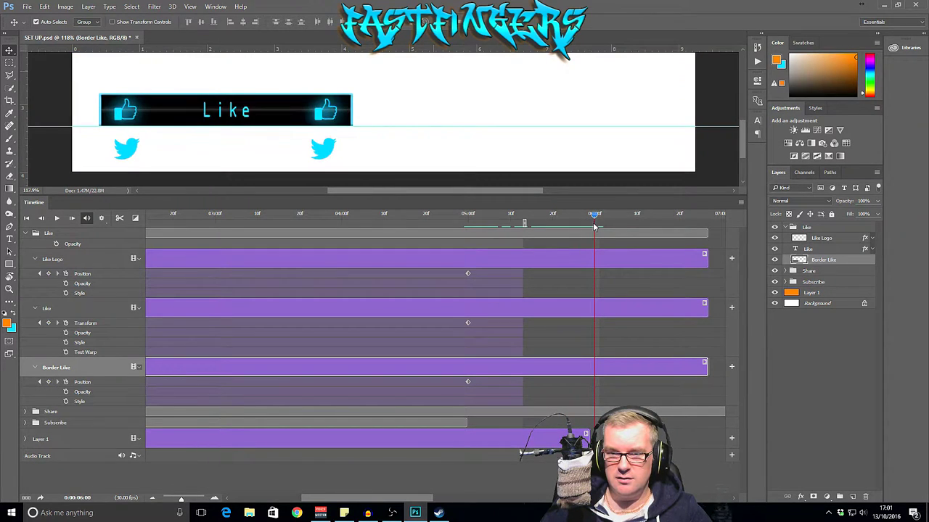
pyautogui.moveTo(587, 436); pyautogui.dragTo(683, 438)
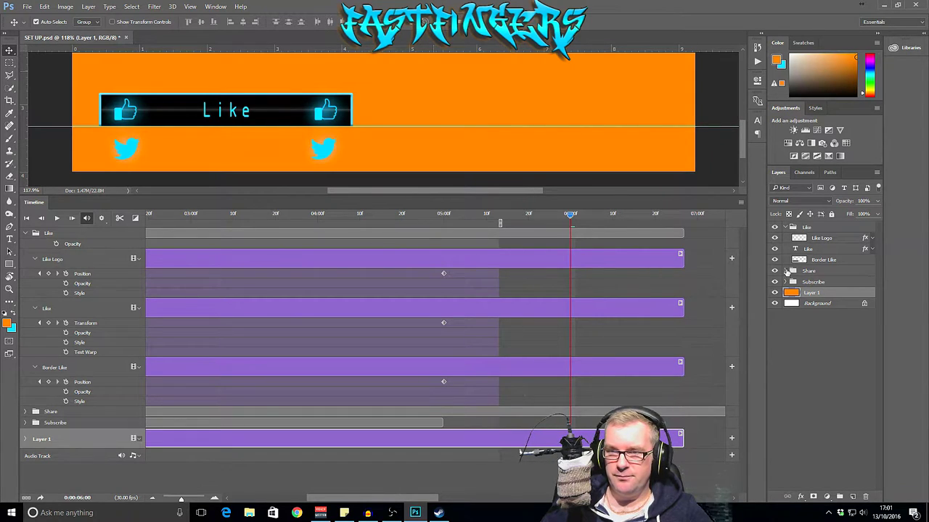
# Step: Slide the Like logo, text and border back down over Share, then play from frame 0
pyautogui.click(818, 228)
pyautogui.click(821, 239)
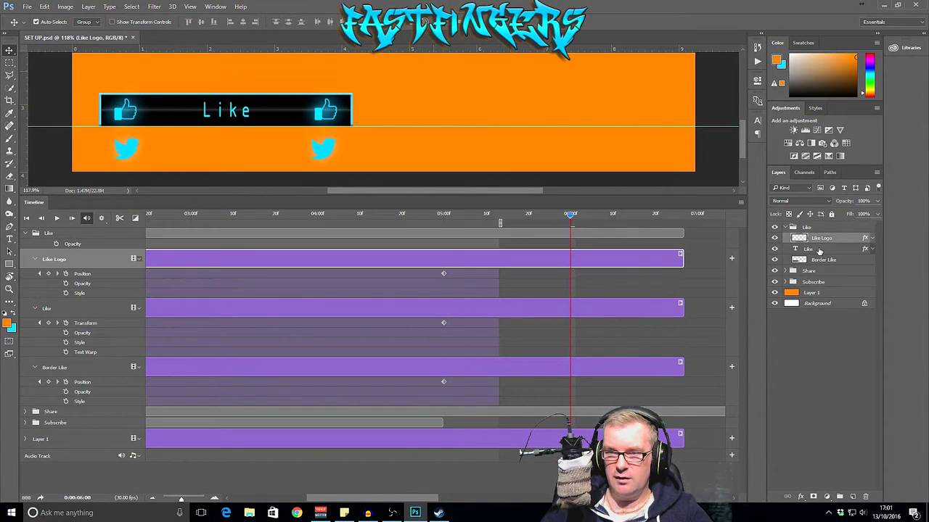
pyautogui.keyDown('shift'); pyautogui.click(819, 250); pyautogui.keyUp('shift')
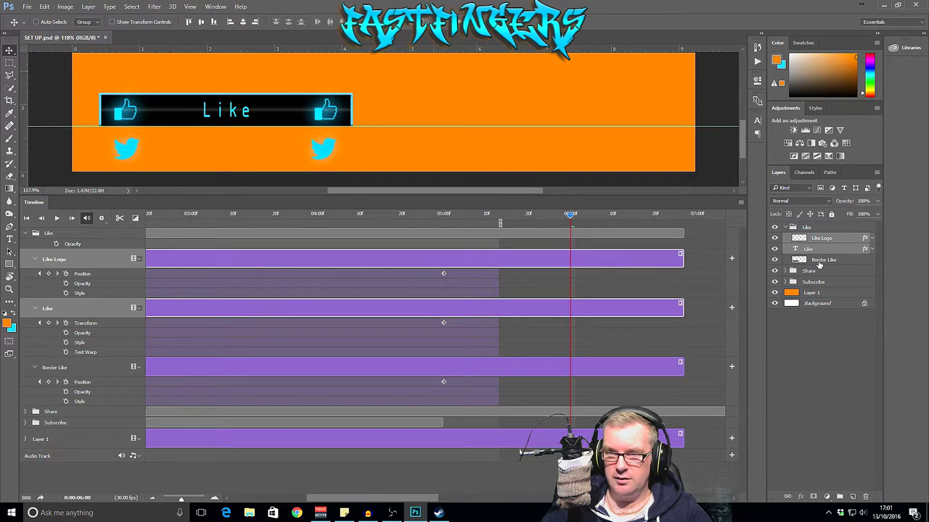
pyautogui.keyDown('shift'); pyautogui.click(818, 262); pyautogui.keyUp('shift')
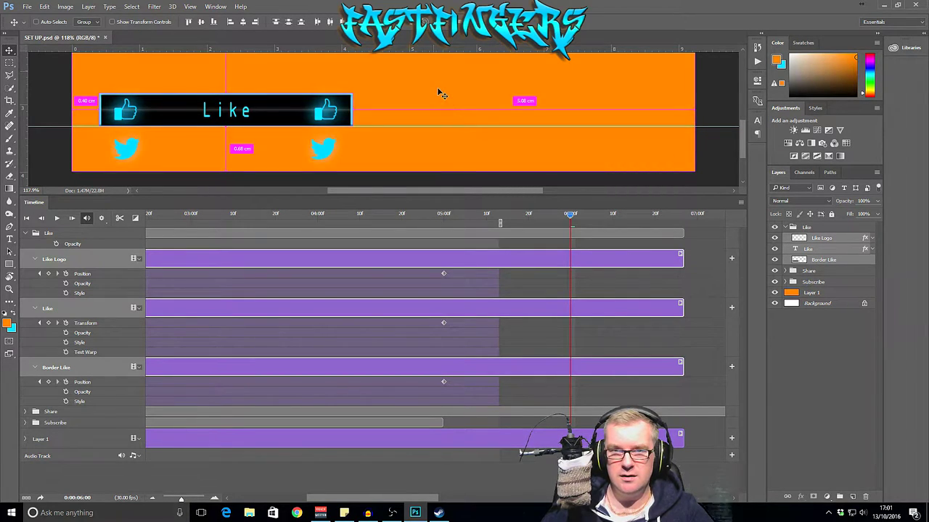
pyautogui.moveTo(438, 88); pyautogui.dragTo(436, 127)
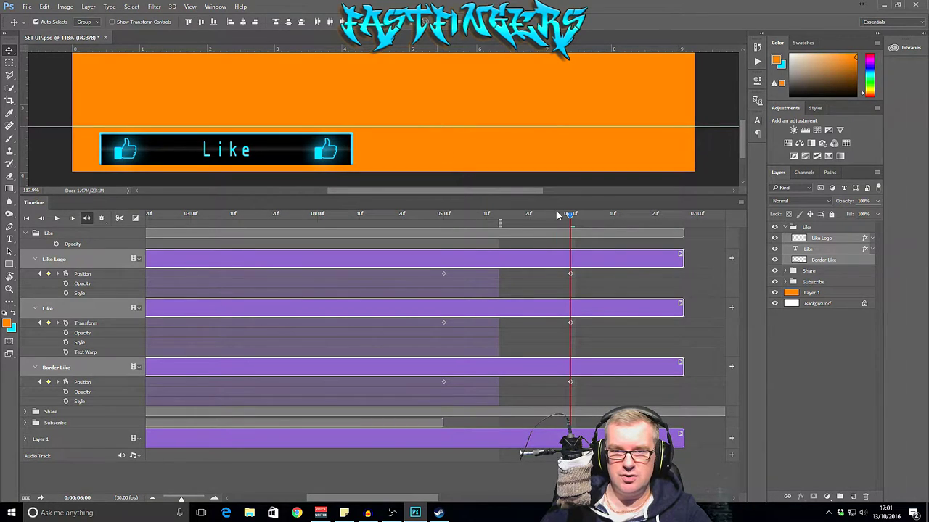
pyautogui.click(28, 218)
pyautogui.click(58, 219)
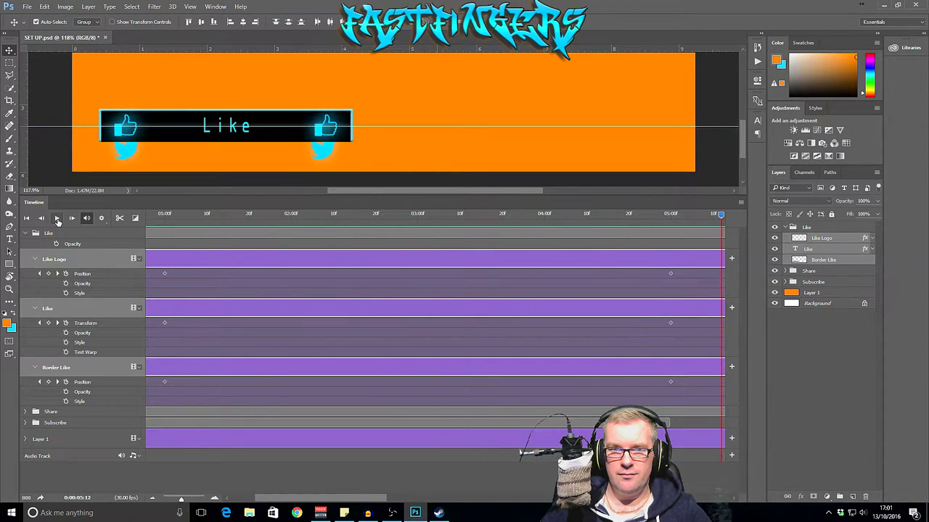
# Step: Extend the work-area end to about 7:00 and preview the Like button's return
pyautogui.moveTo(328, 500); pyautogui.dragTo(377, 501)
pyautogui.moveTo(460, 222); pyautogui.dragTo(708, 223)
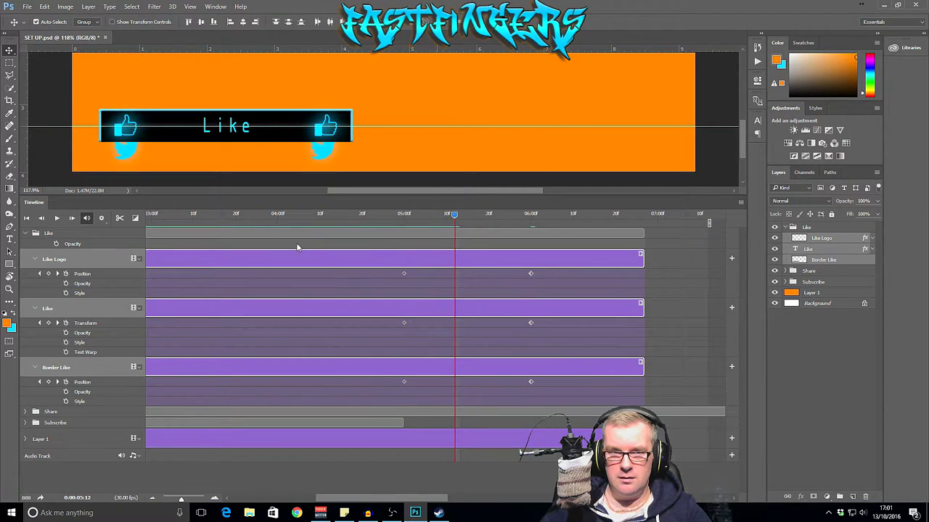
pyautogui.click(59, 219)
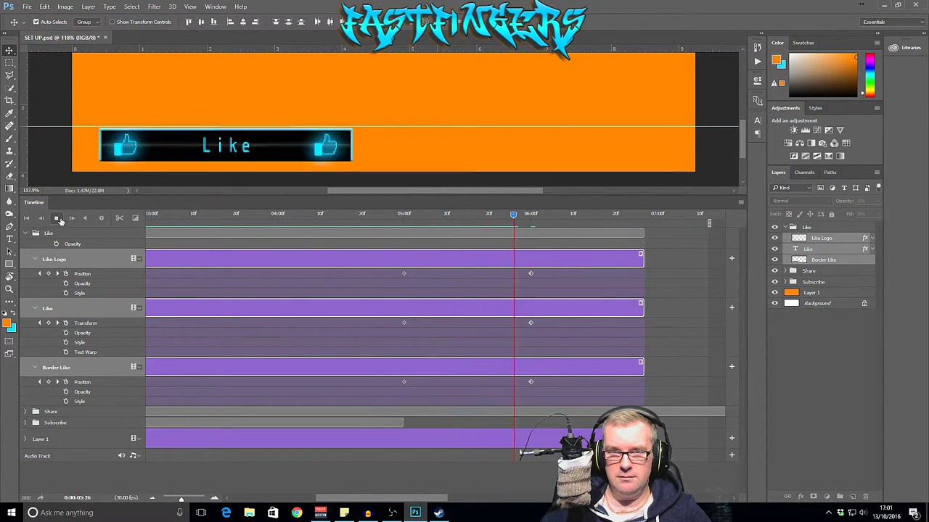
pyautogui.click(59, 219)
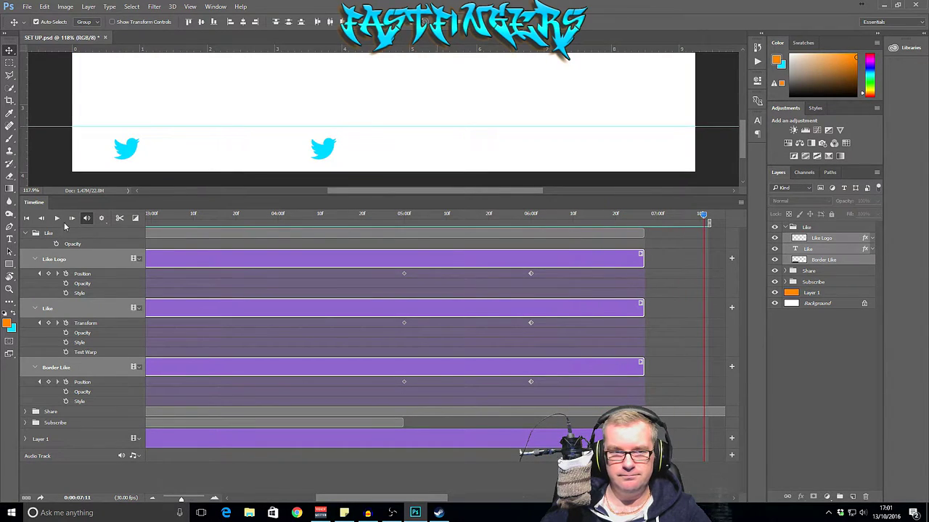
# Step: Check the ending frames, park the playhead at 6:00, and collapse the Like Logo properties
pyautogui.hscroll(1, 425, 293)
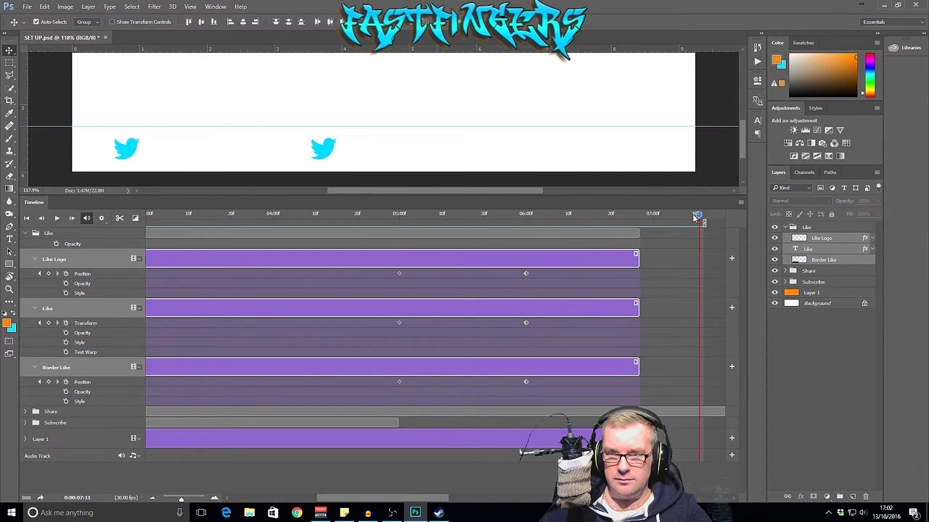
pyautogui.moveTo(698, 215); pyautogui.dragTo(639, 215)
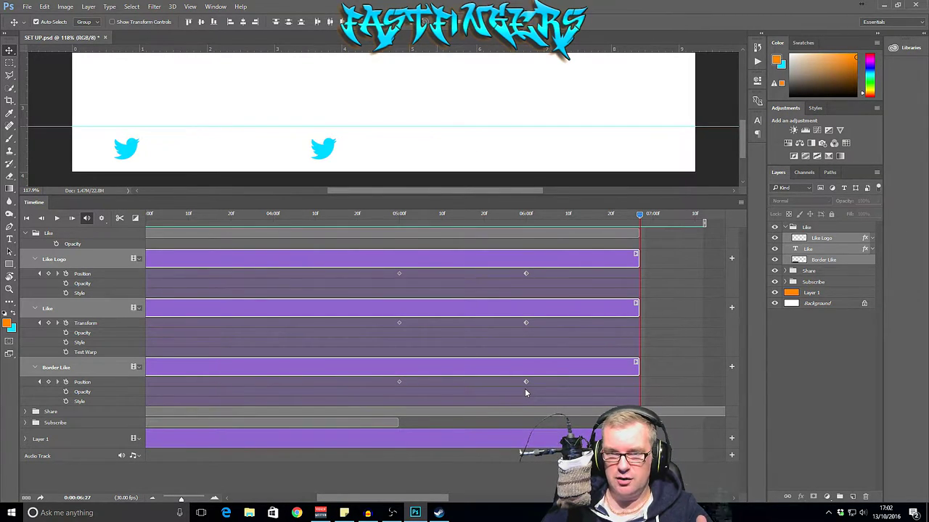
pyautogui.click(525, 213)
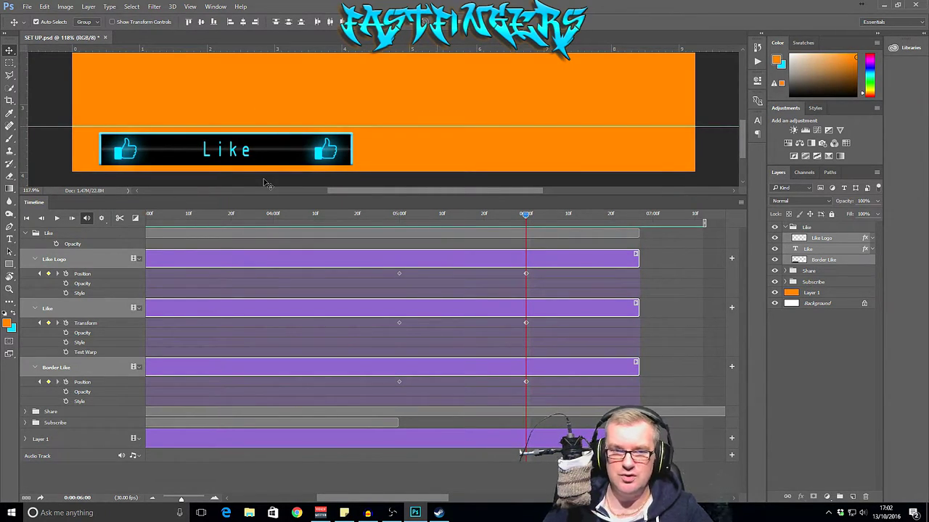
pyautogui.click(35, 260)
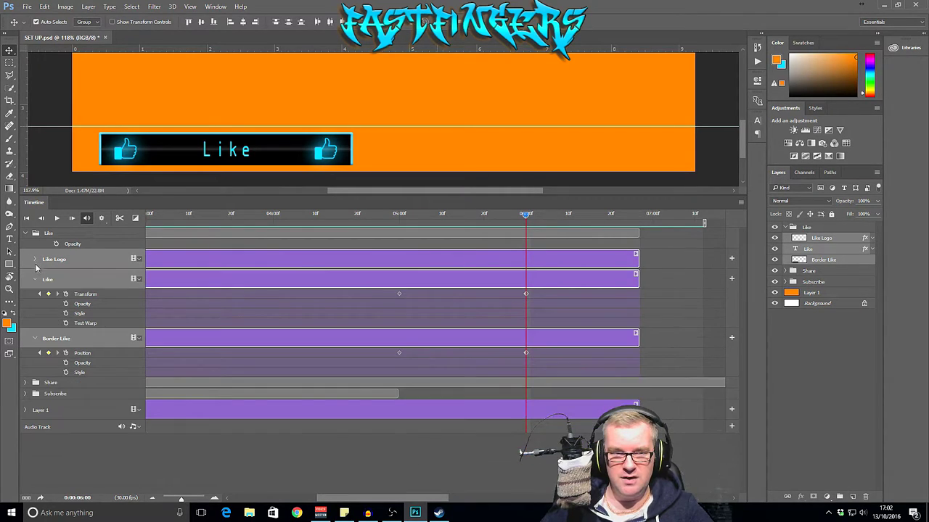